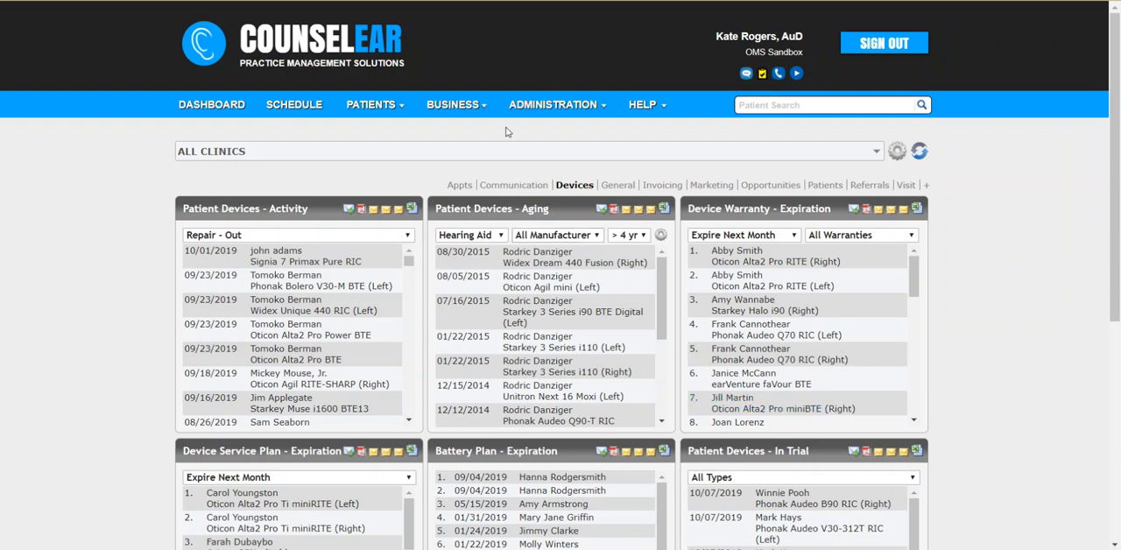
- Run the Appointment Life Cycle Summary for all clinics and staff and review its appointment, visit, invoice and claim columns
mouse_move(473, 113)
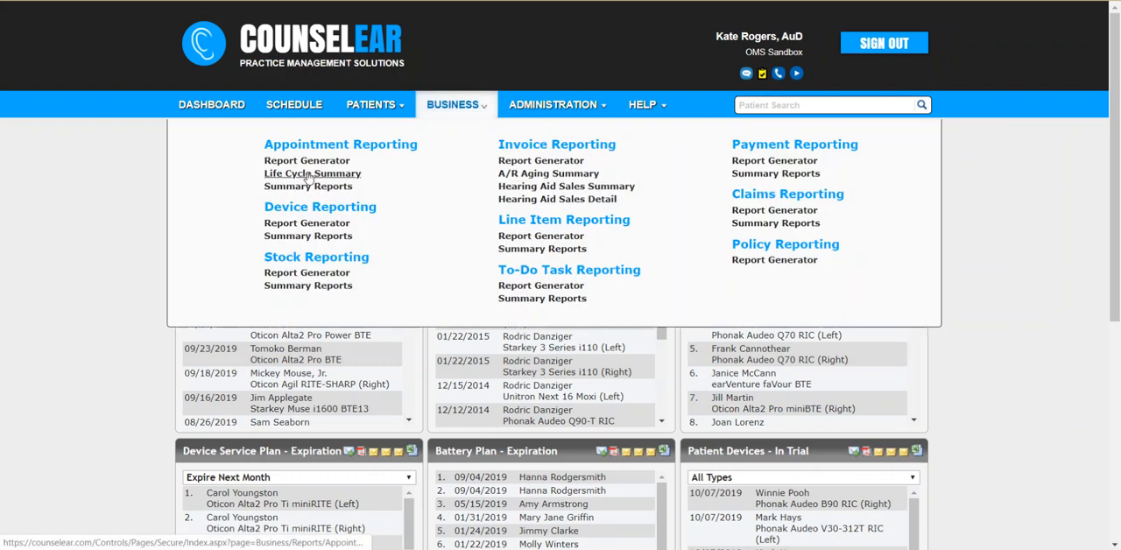
click(339, 175)
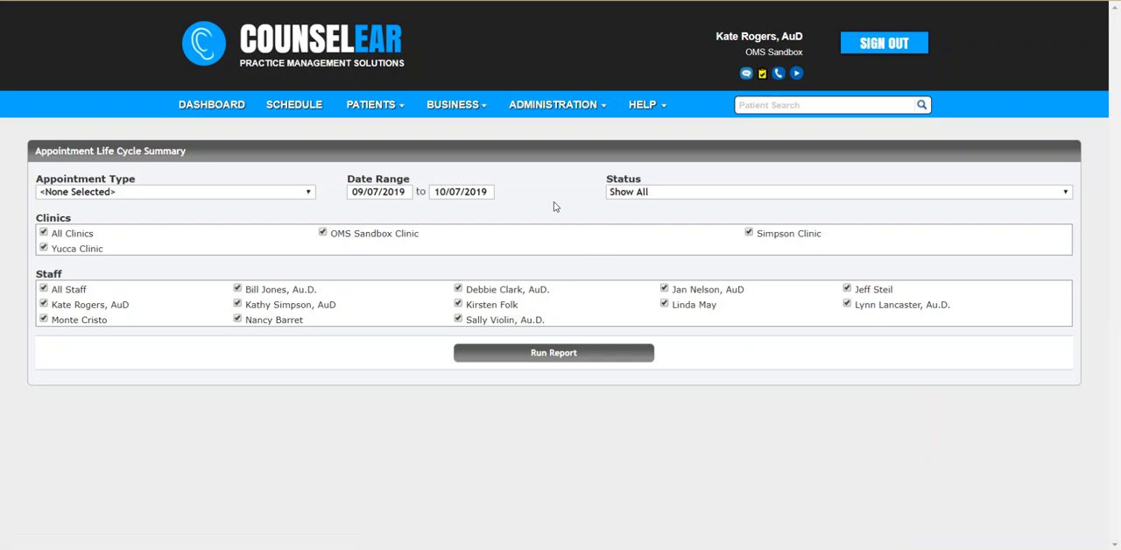
click(557, 354)
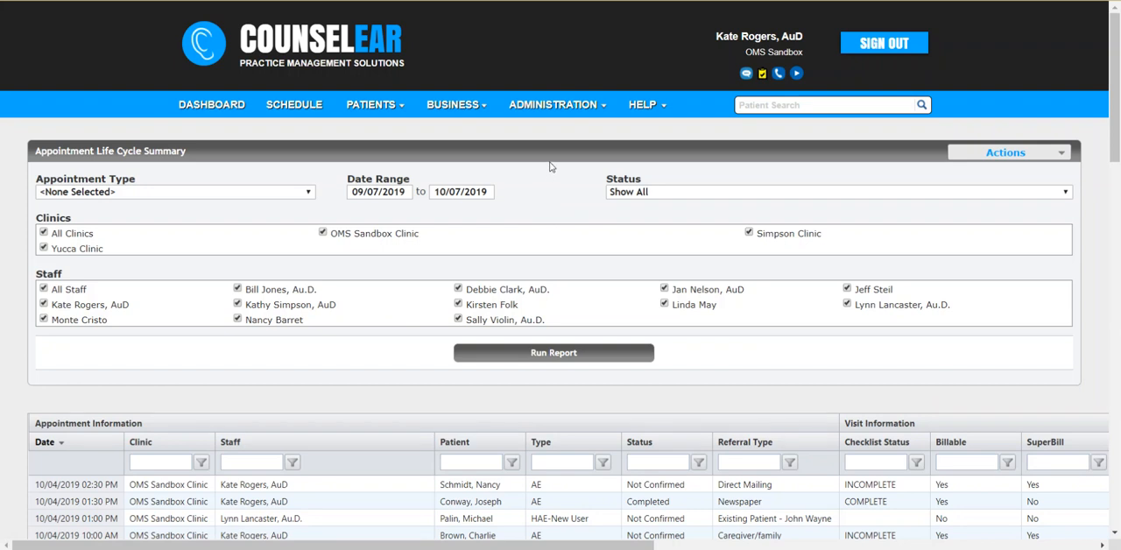
scroll(552, 164, down, 3)
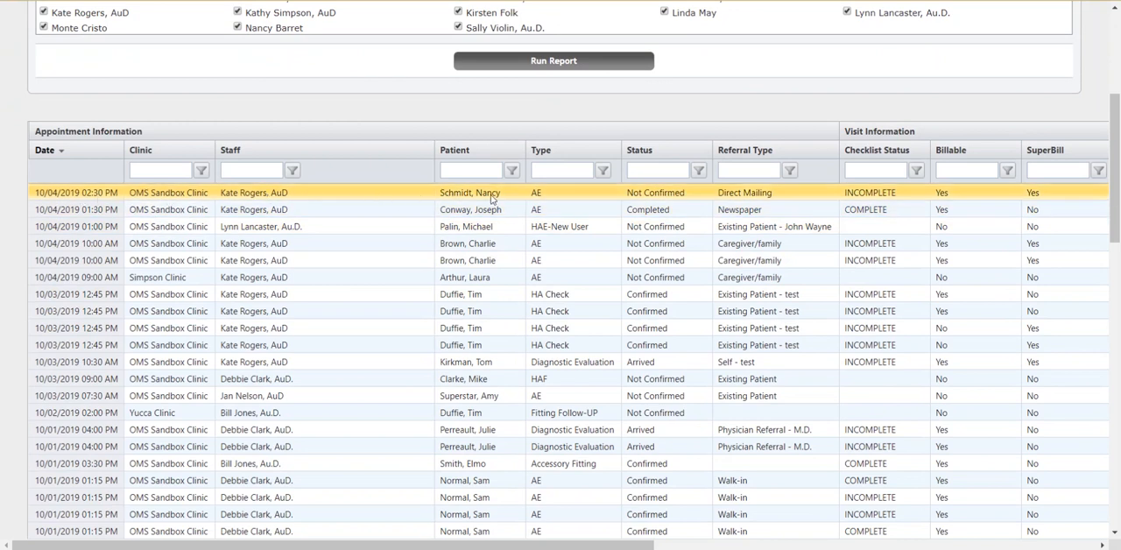
drag(528, 544, 739, 545)
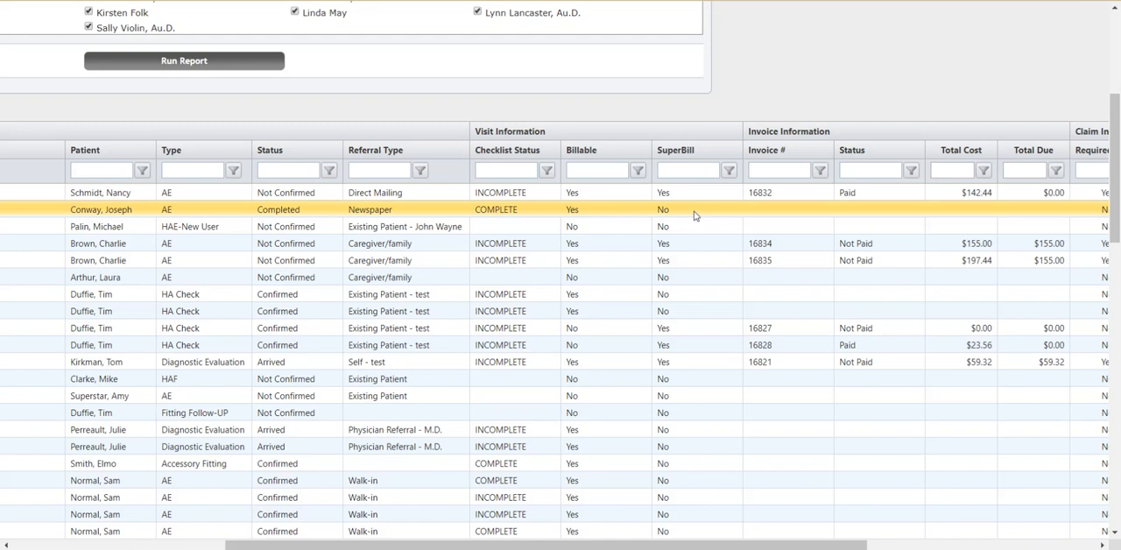
drag(709, 545, 928, 546)
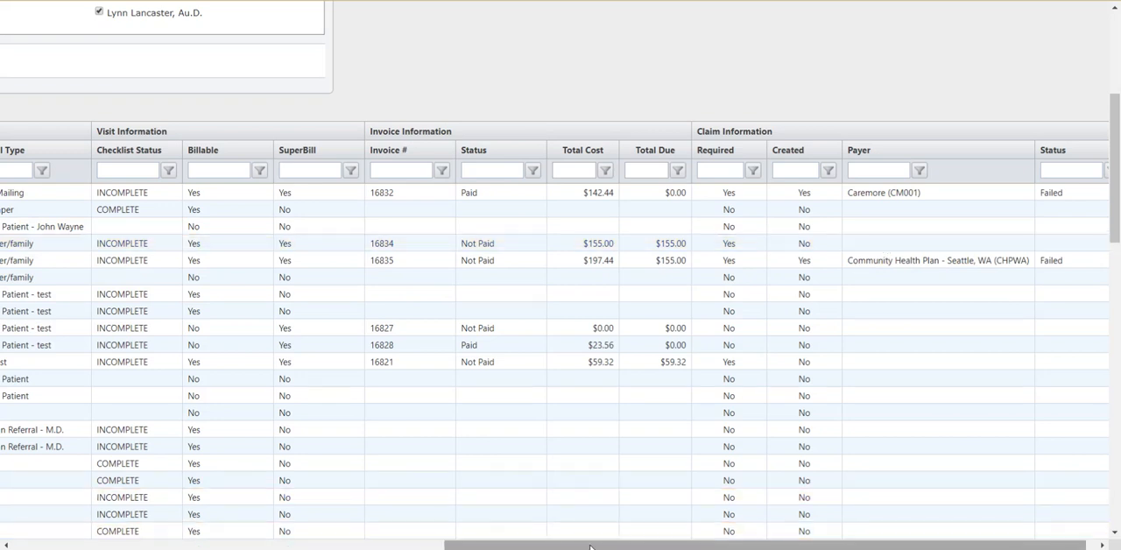
drag(592, 544, 200, 544)
- Rerun the Appointment Life Cycle Summary with the status filter set to Invoices Without Claim (Claimable)
scroll(199, 496, up, 3)
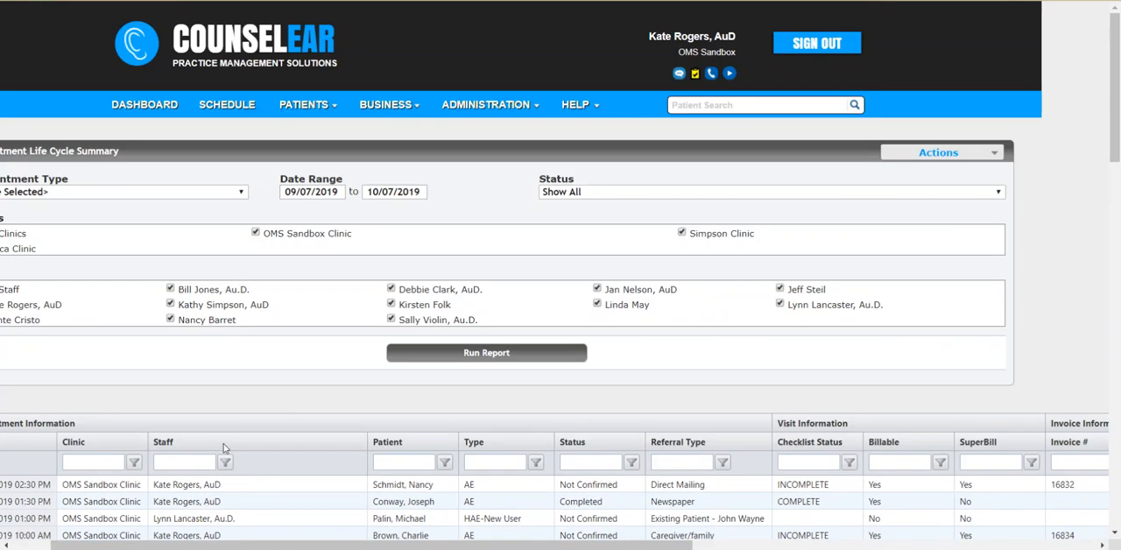
click(604, 194)
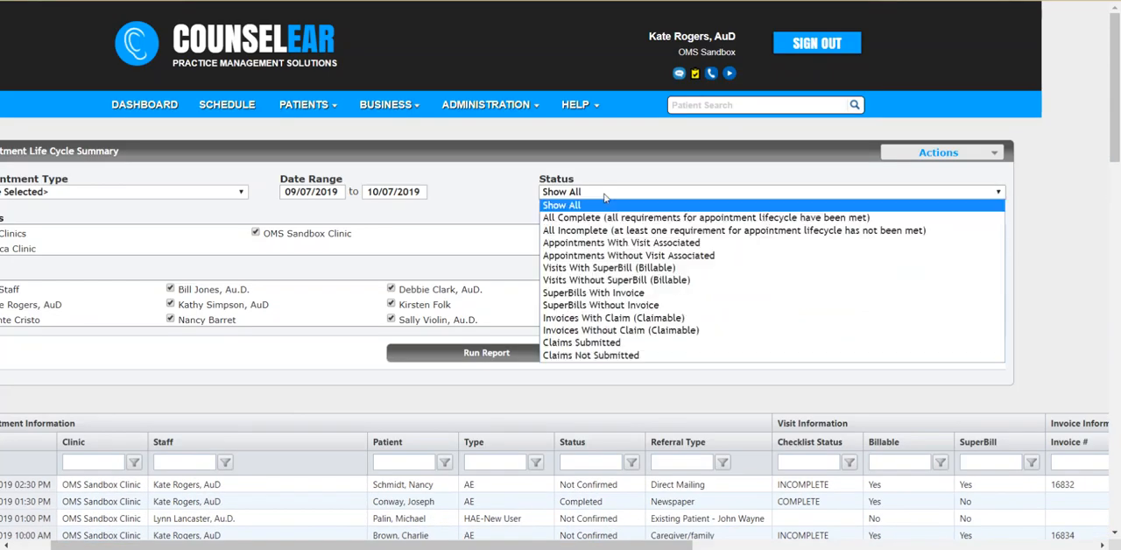
click(622, 330)
click(523, 357)
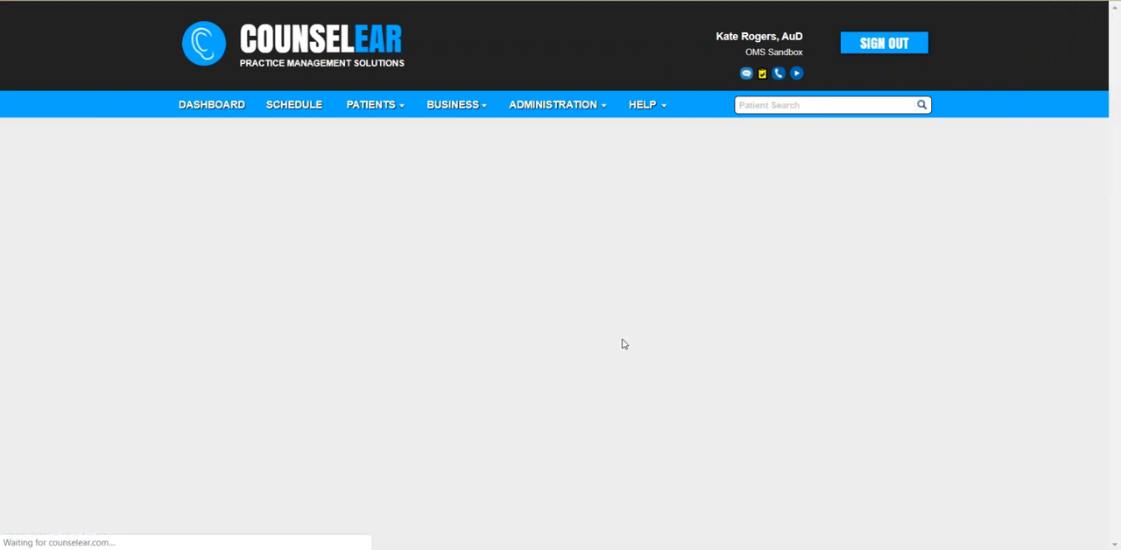
scroll(800, 298, down, 1)
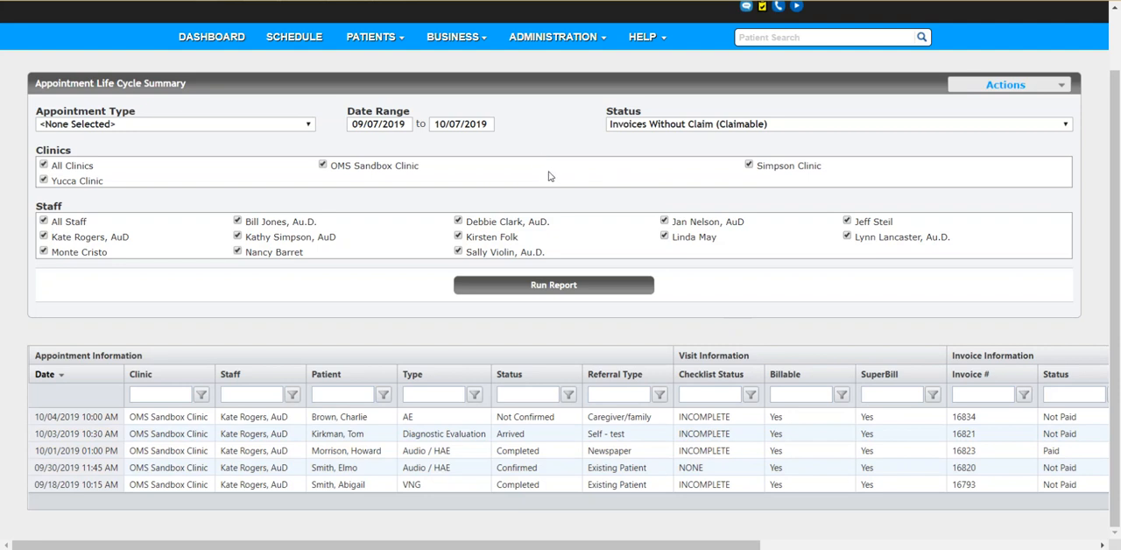
scroll(550, 170, up, 1)
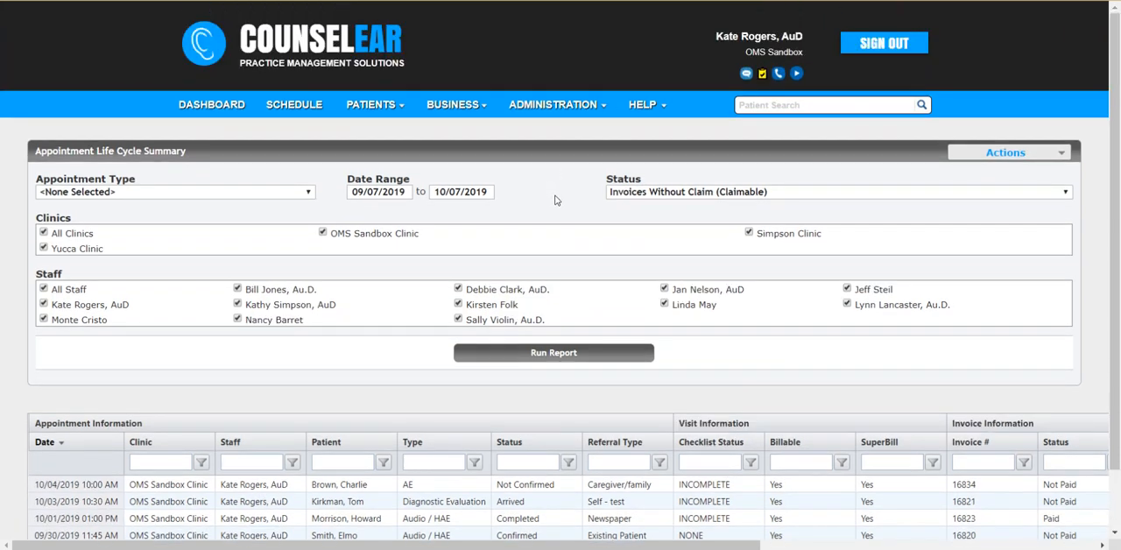
- Run the A/R Aging Summary for any due, all payer types, all aging ranges and all clinics
mouse_move(472, 114)
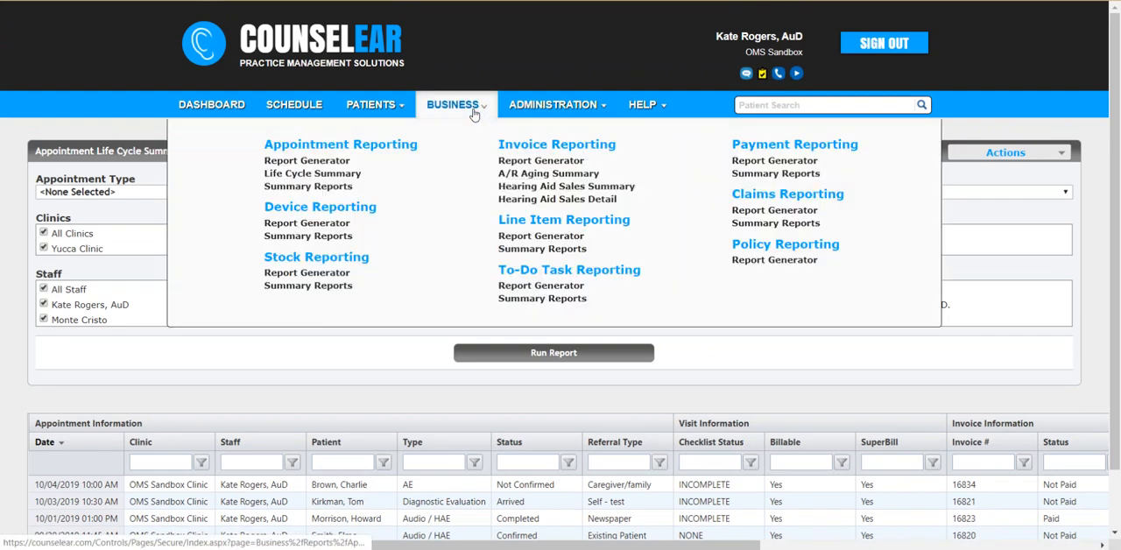
click(537, 174)
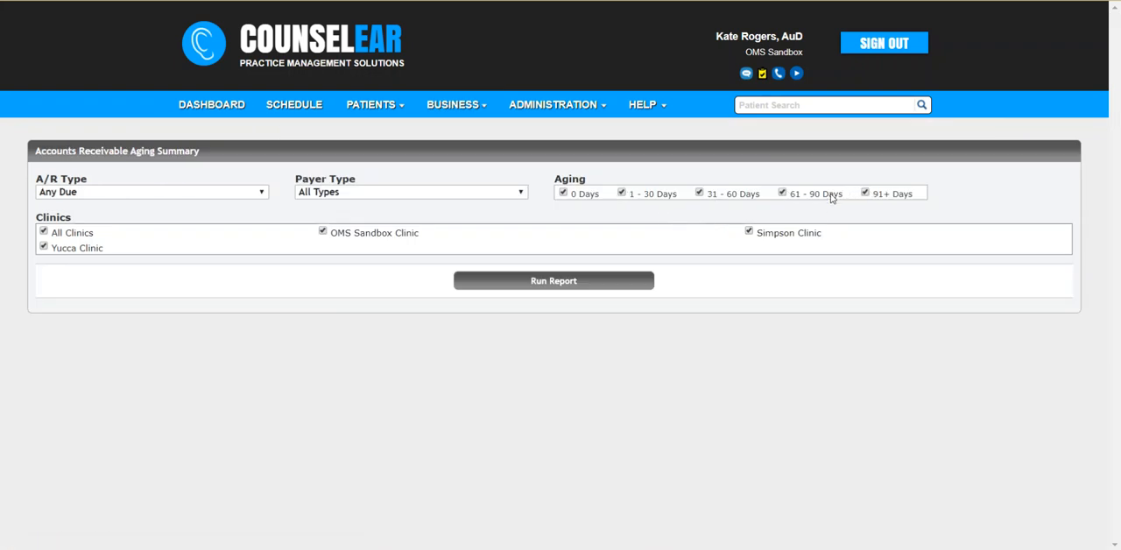
click(554, 282)
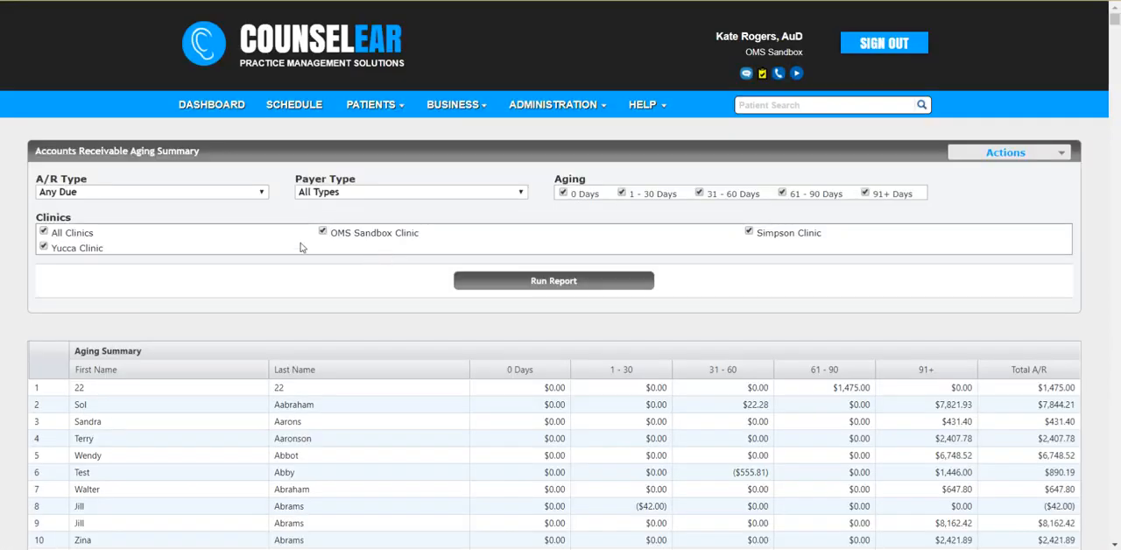
- Examine the A/R type choices, the patients' balances by aging range, and the actions available for the aging report
click(248, 195)
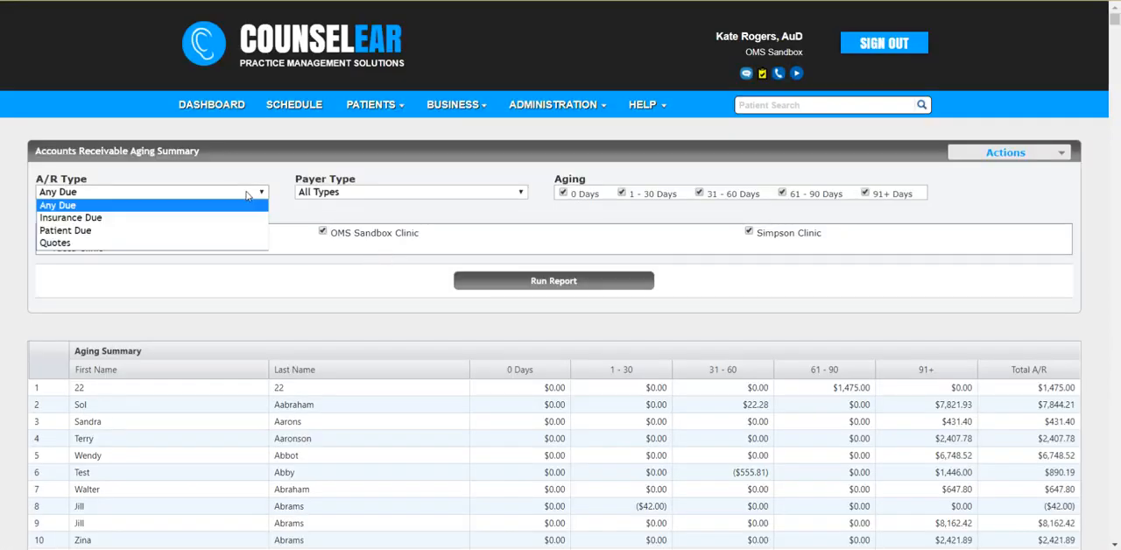
click(305, 211)
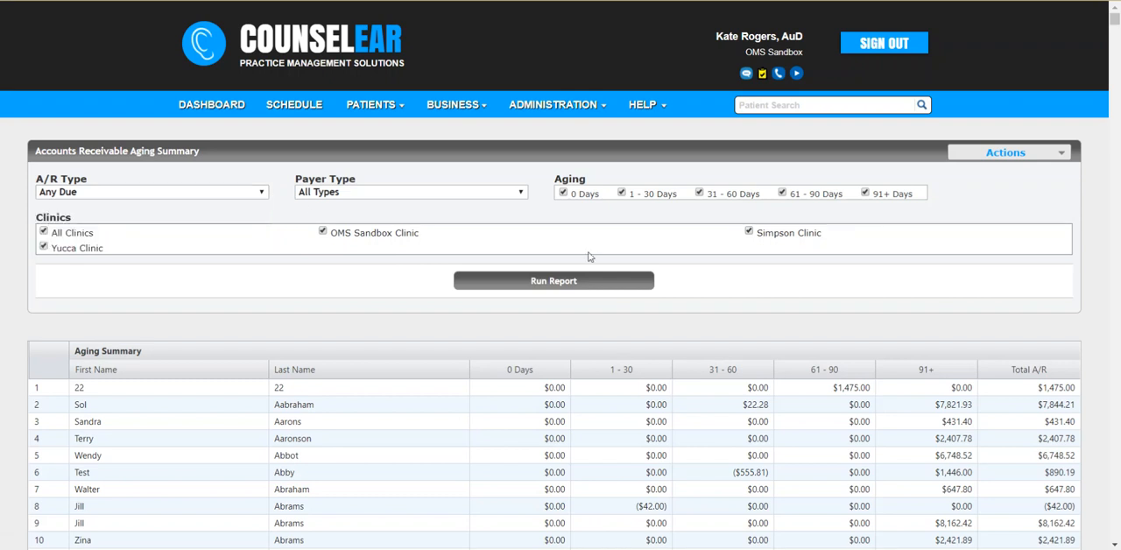
scroll(639, 241, down, 3)
scroll(684, 239, down, 1)
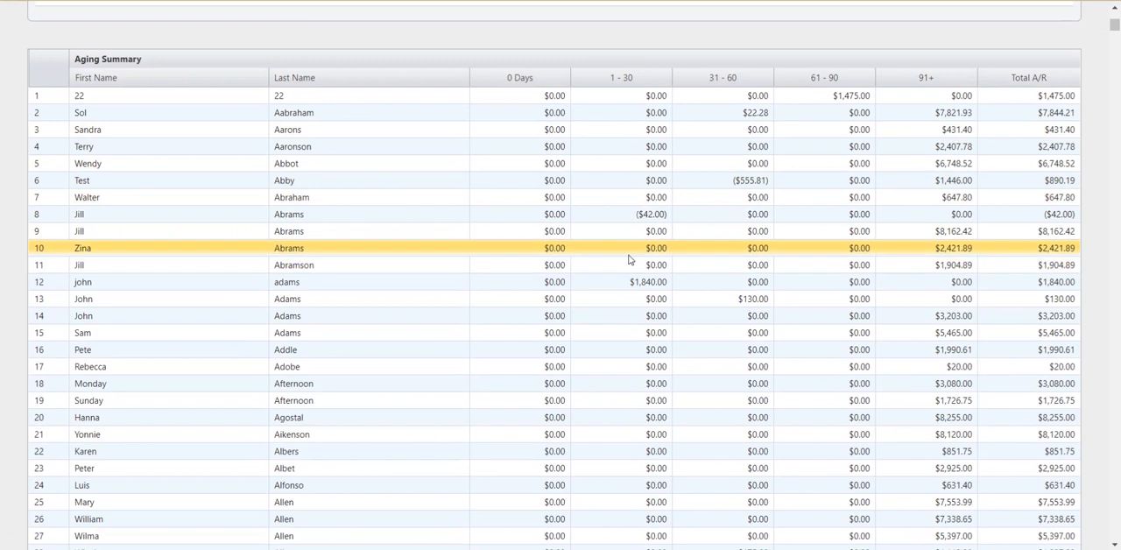
scroll(627, 257, down, 1)
scroll(637, 261, up, 4)
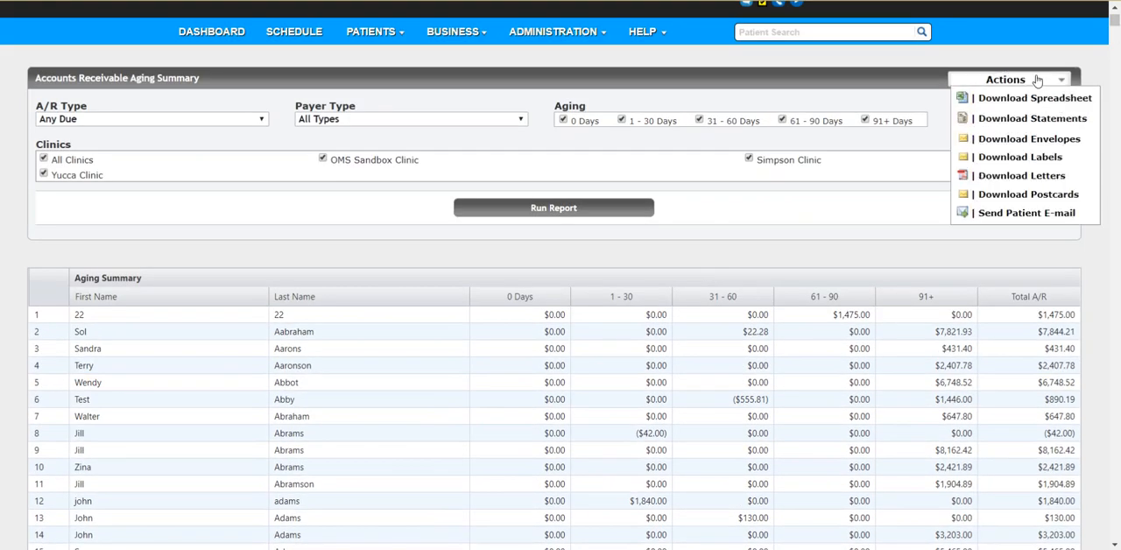
scroll(875, 155, down, 4)
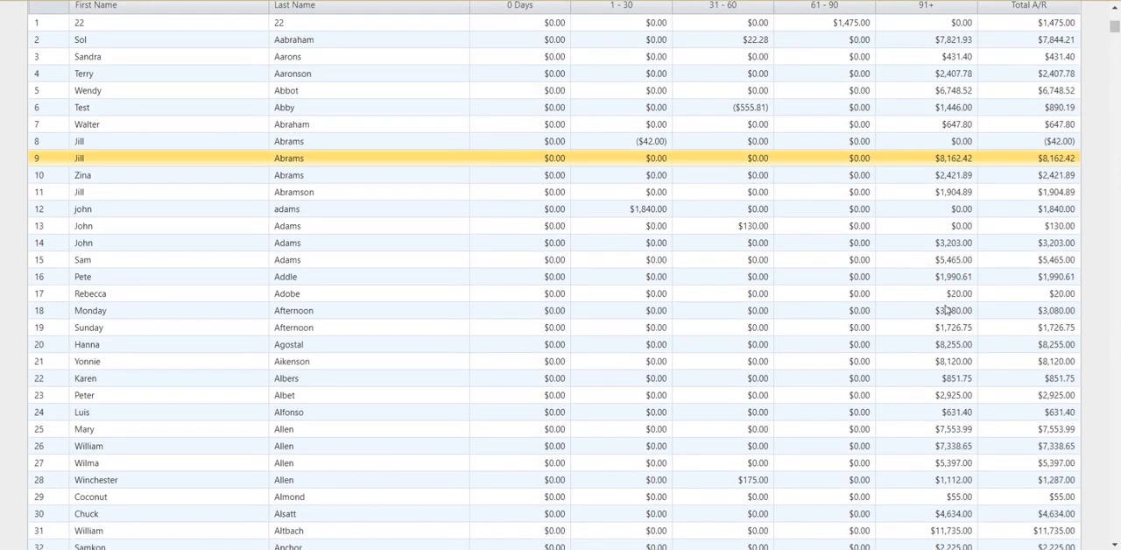
scroll(814, 274, up, 2)
scroll(814, 274, up, 3)
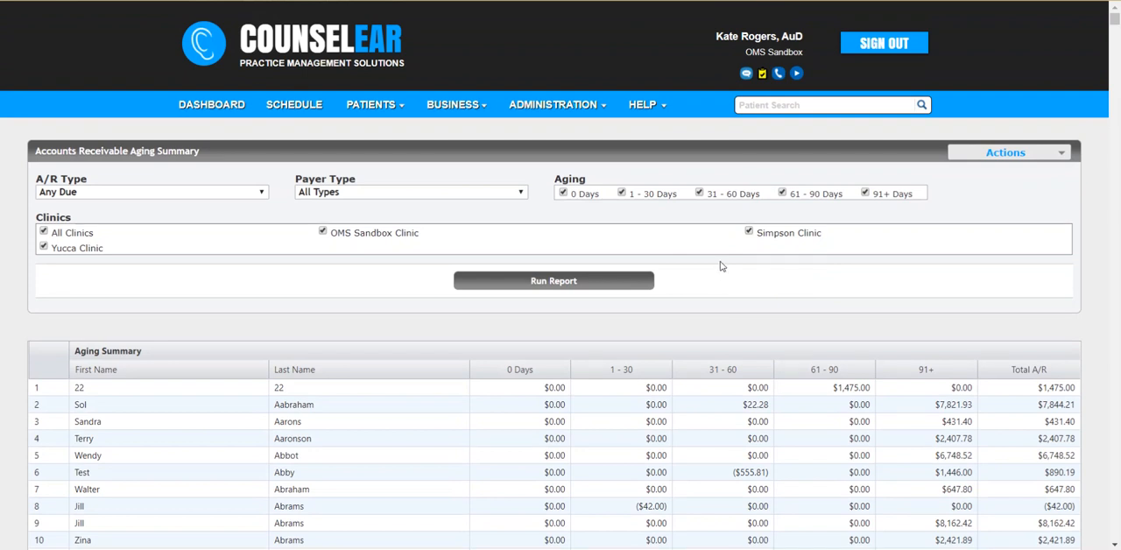
- Search for the patient by name and open the invoices in their record
click(770, 106)
key(Return)
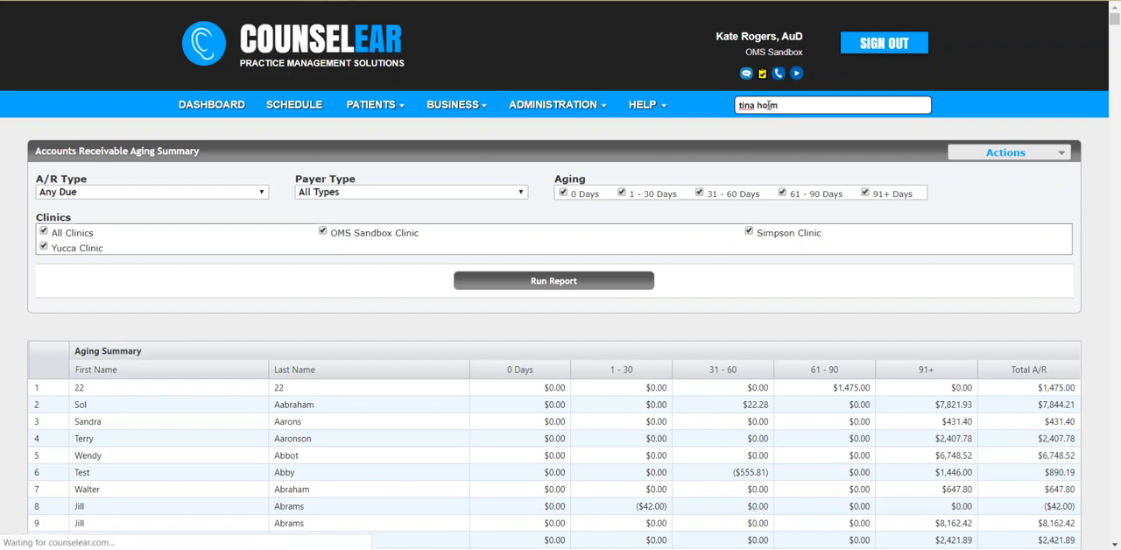
click(635, 219)
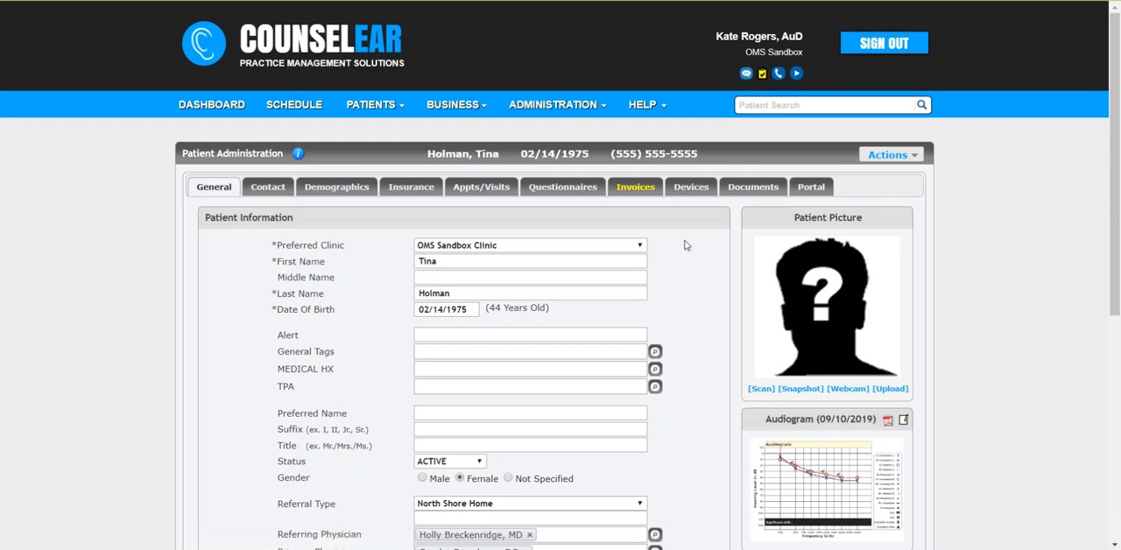
click(639, 189)
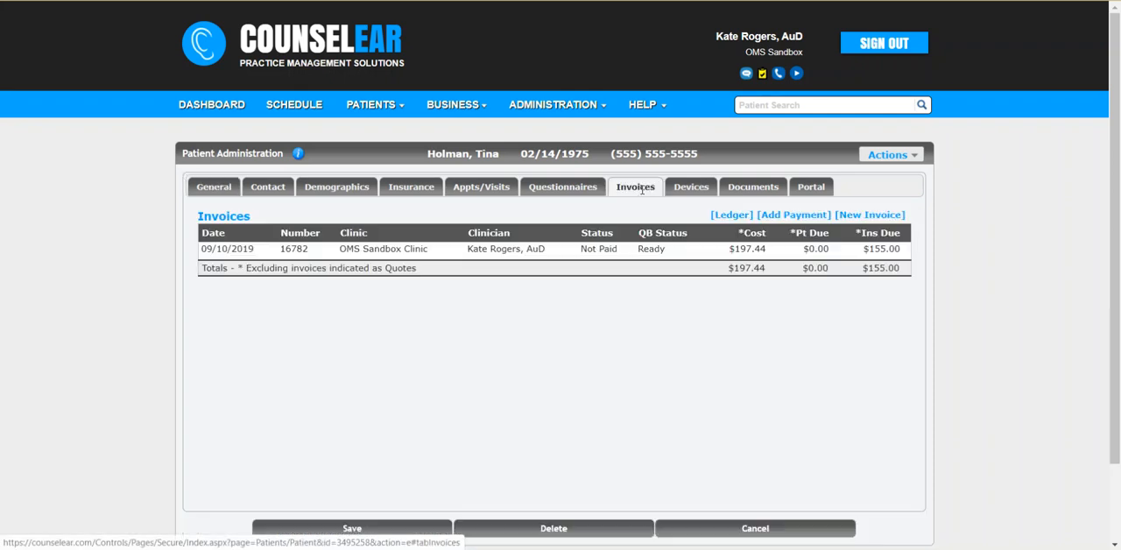
- Add an insurance payment from Caremore (CM001) with Check as the payment method and enter the check's reference number
click(793, 214)
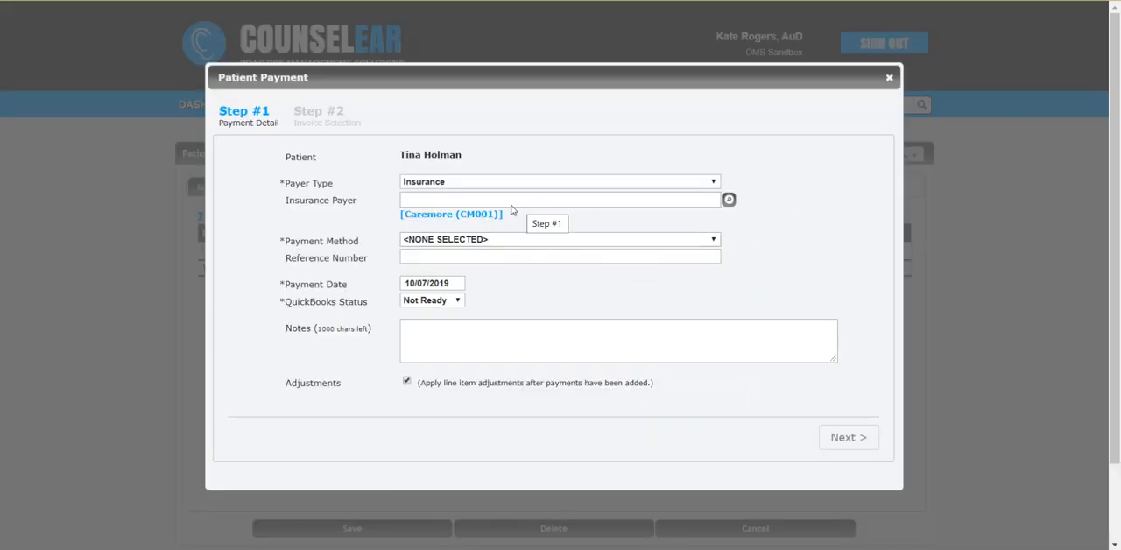
click(453, 214)
click(455, 244)
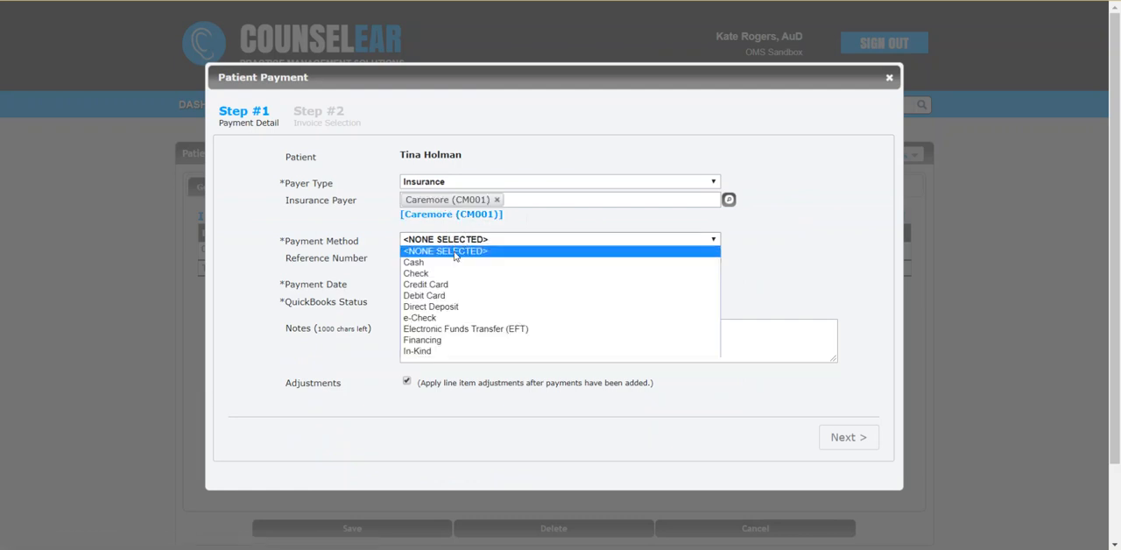
click(454, 273)
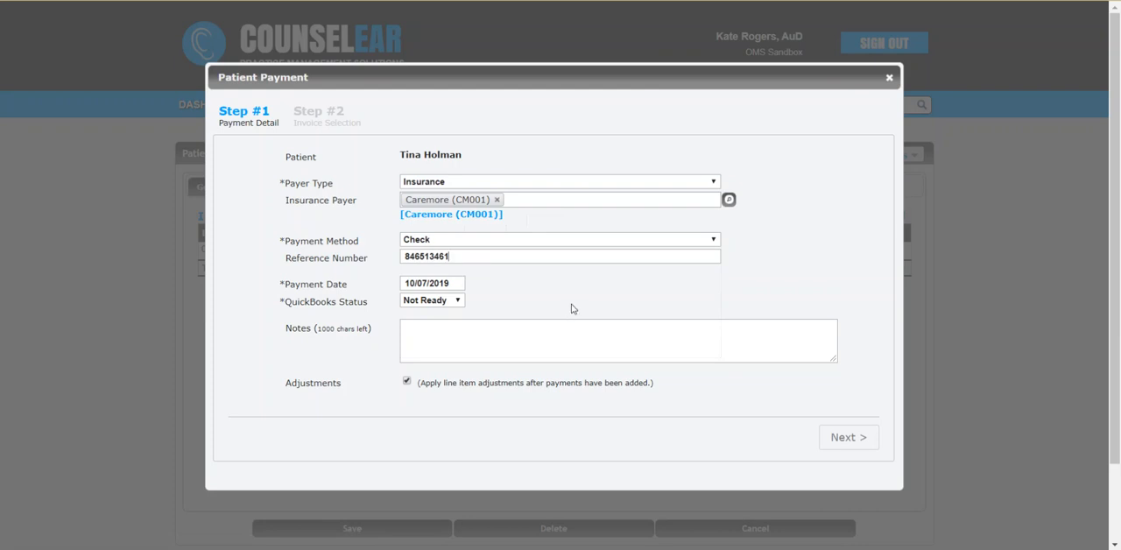
- Proceed to invoice selection, enter the payment for the 09/10/2019 invoice, and save the payment
scroll(566, 310, down, 1)
click(846, 372)
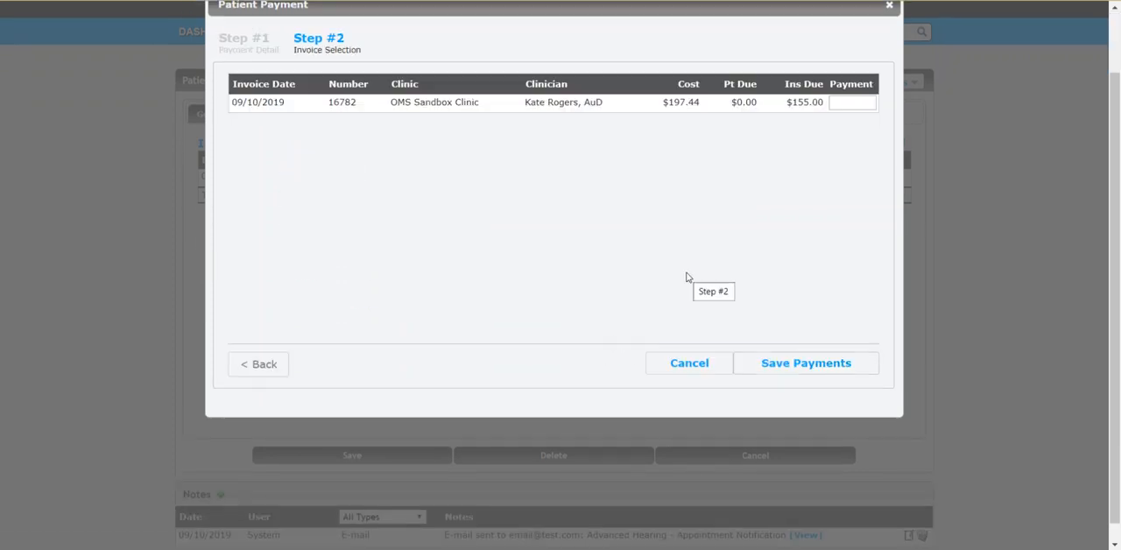
click(847, 104)
click(779, 366)
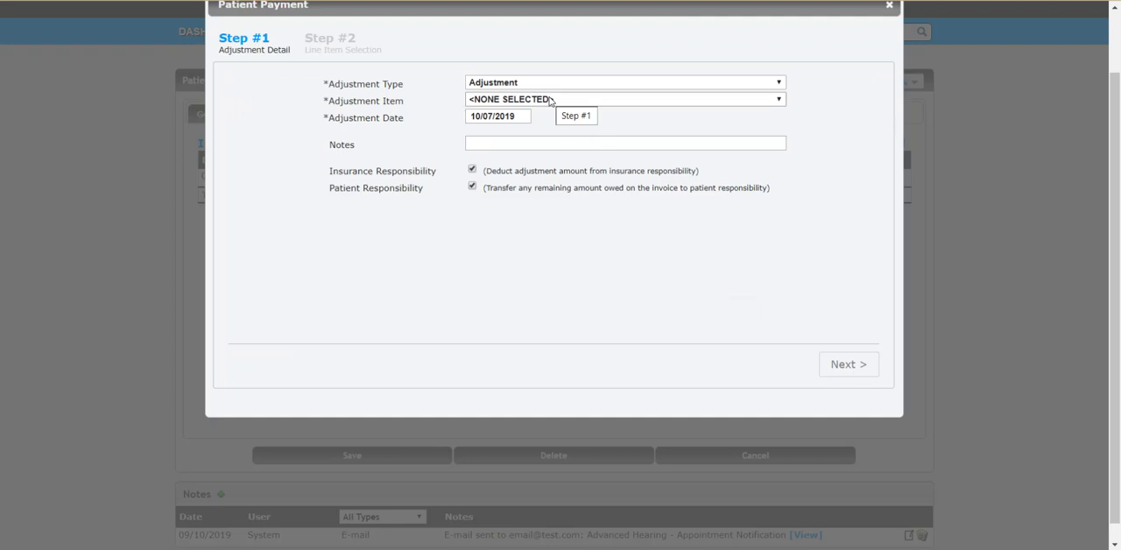
- Save Insurance/Contractual adjustments of 40 for Comprehensive Audiometry and 15 for Tympanometry
click(549, 100)
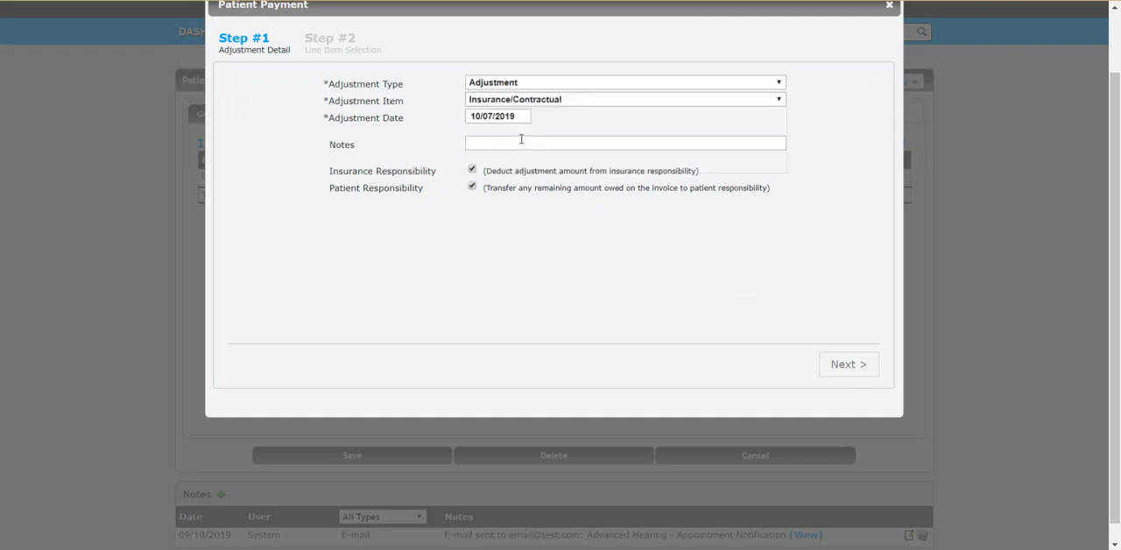
click(854, 373)
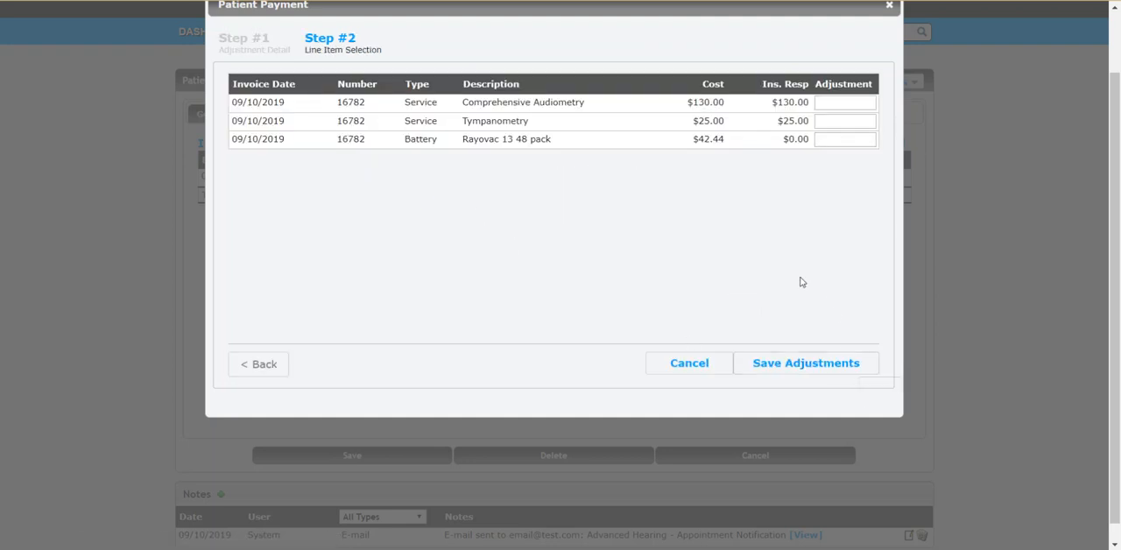
click(853, 106)
text(40)
click(844, 120)
text(15)
click(800, 370)
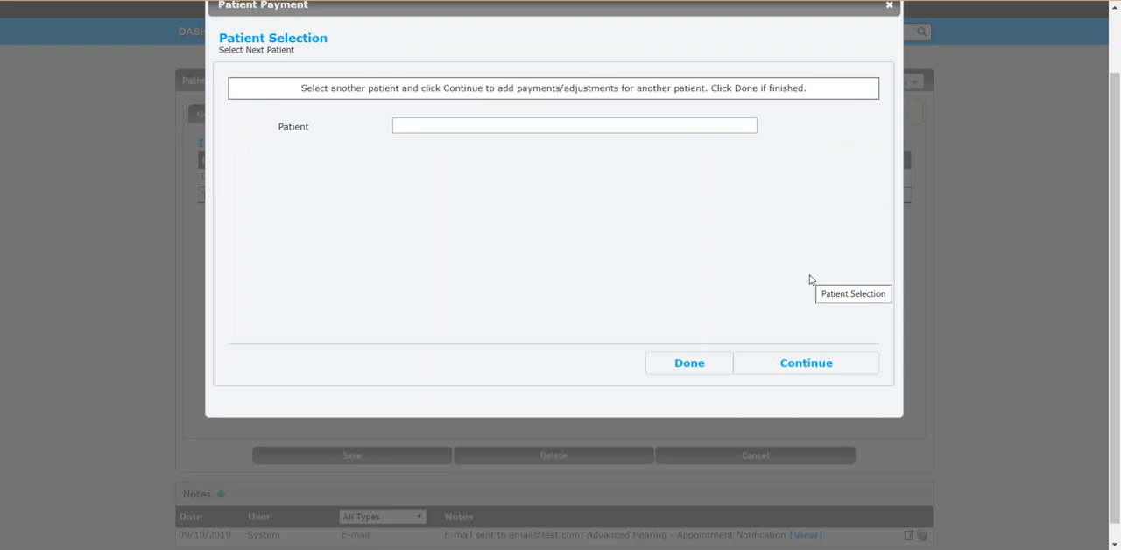
- Select the next patient by name and proceed to their invoice selection, keeping the same Caremore check payment details
click(711, 129)
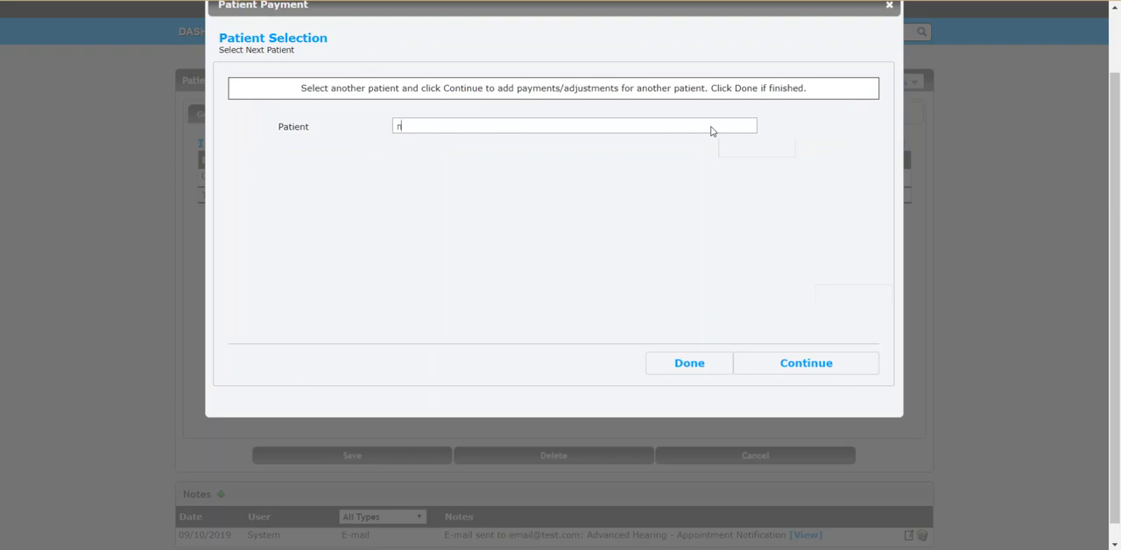
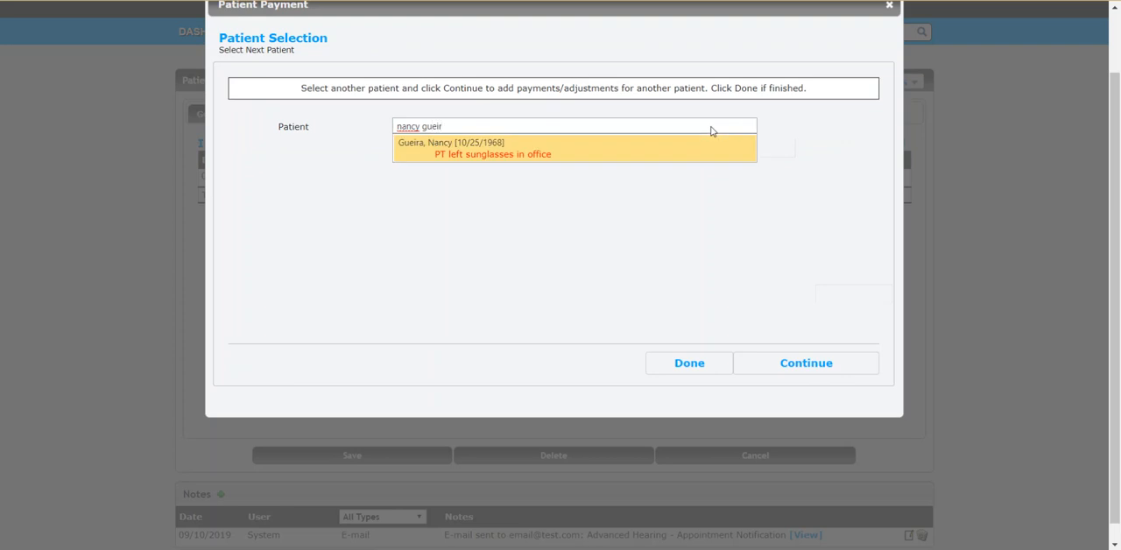
click(668, 154)
click(806, 366)
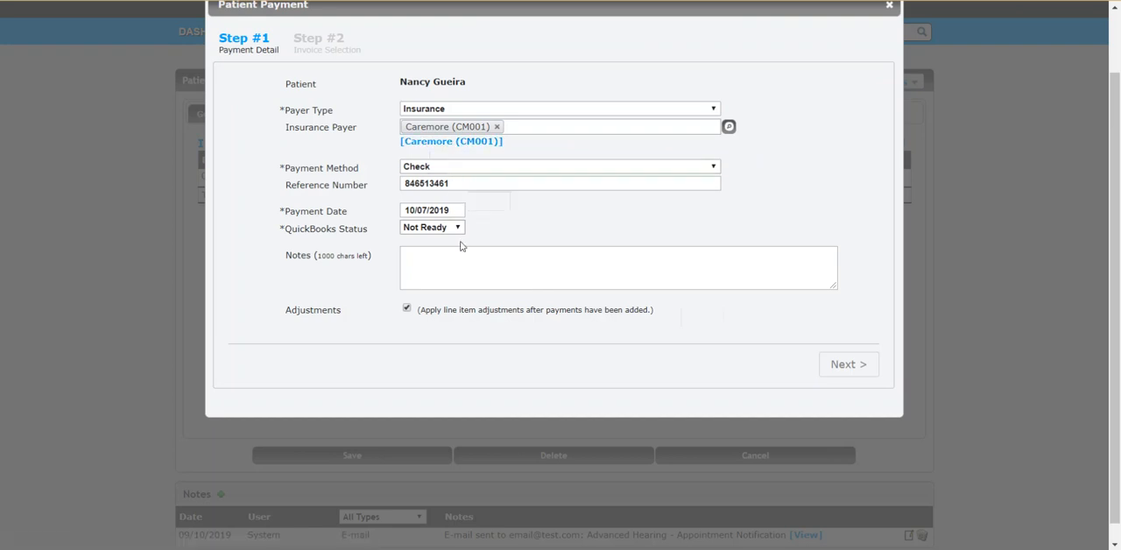
click(846, 365)
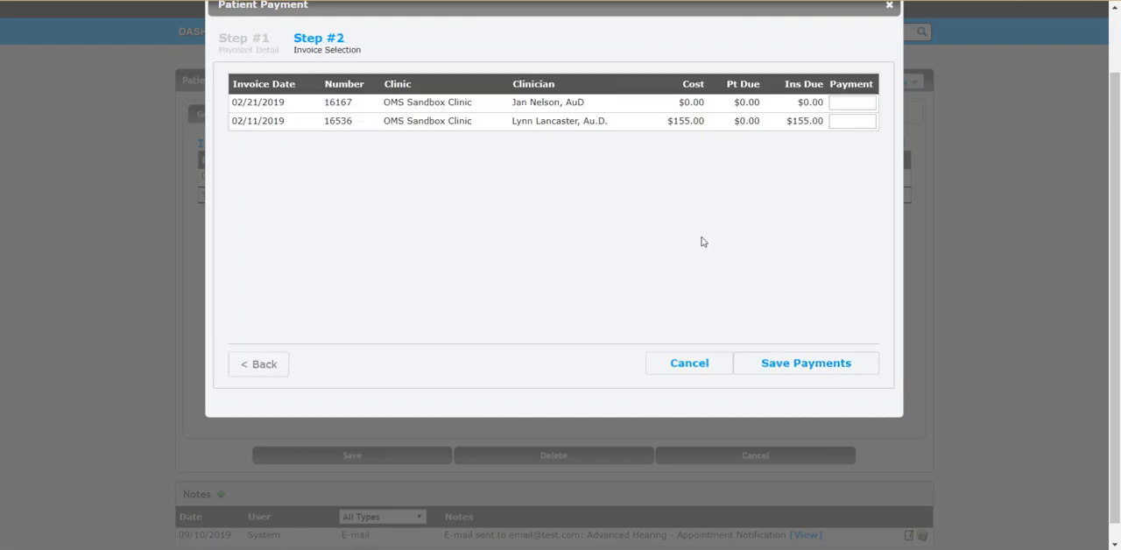
- Enter a payment of 100 for the 02/11/2019 invoice and save the payment
click(851, 121)
text(100)
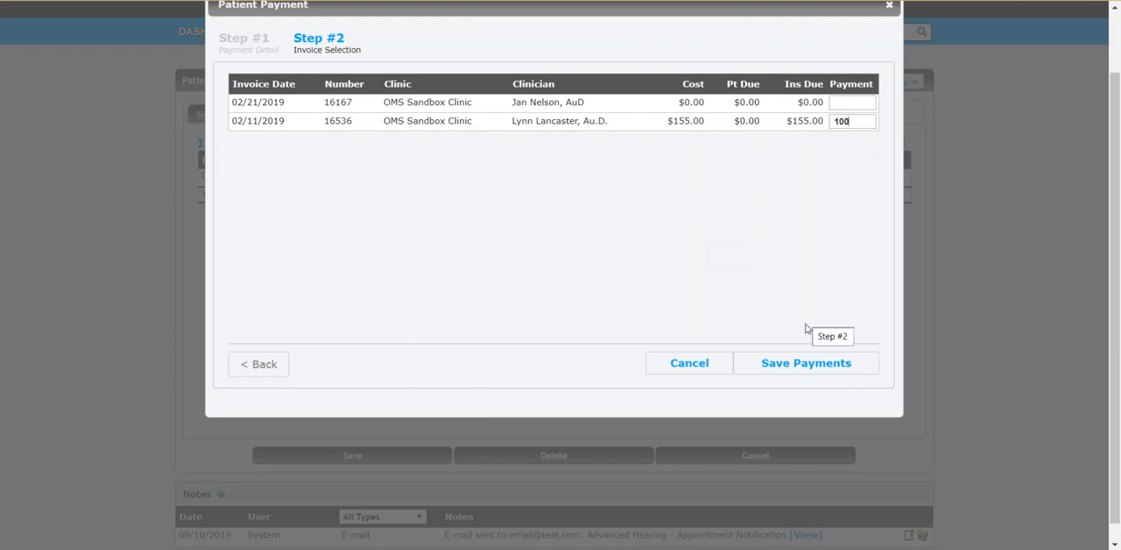
click(806, 366)
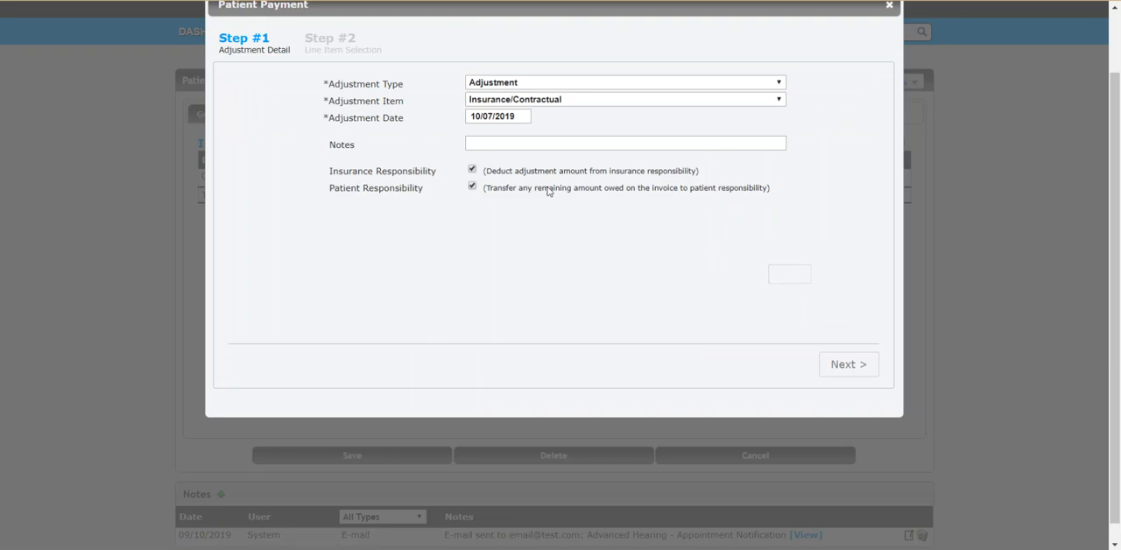
- Save Insurance/Contractual adjustments of 40 for Comprehensive Audiometry and 15 for Tympanometry on the 02/11/2019 invoice, and finish without adding another patient
click(846, 363)
click(848, 105)
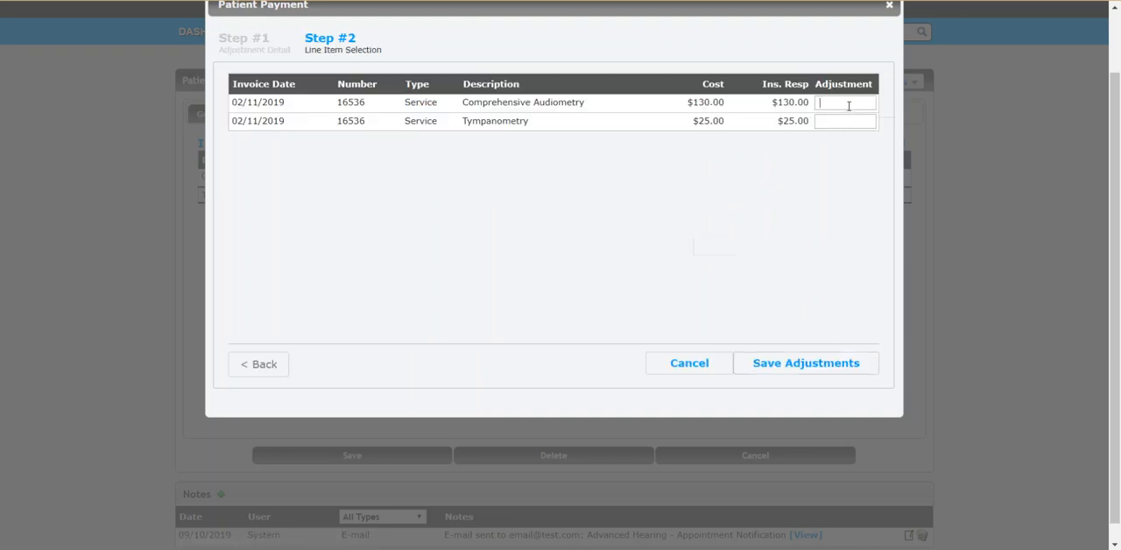
text(40)
click(839, 121)
text(15)
click(826, 362)
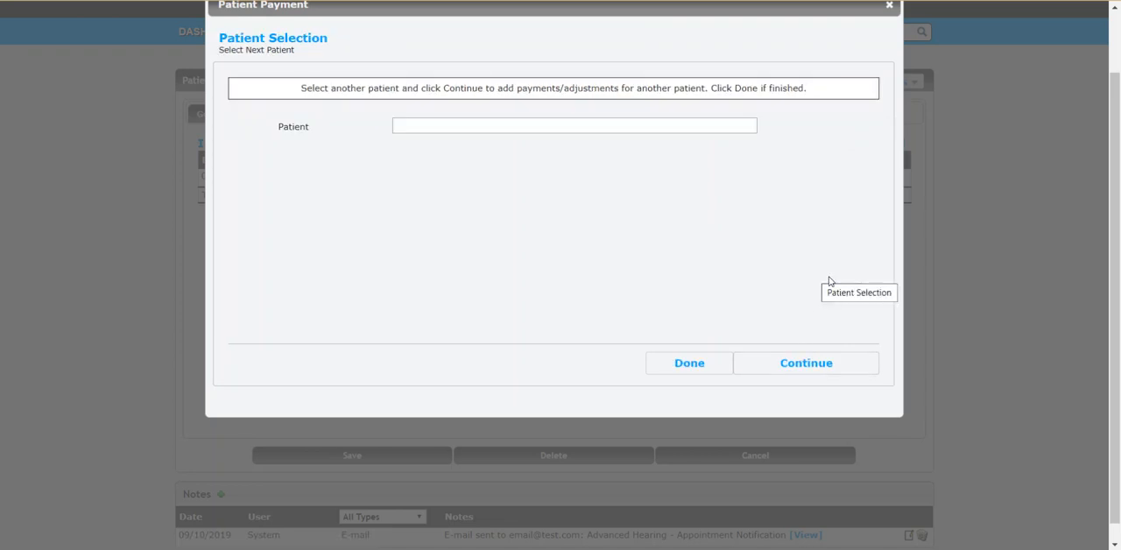
click(689, 363)
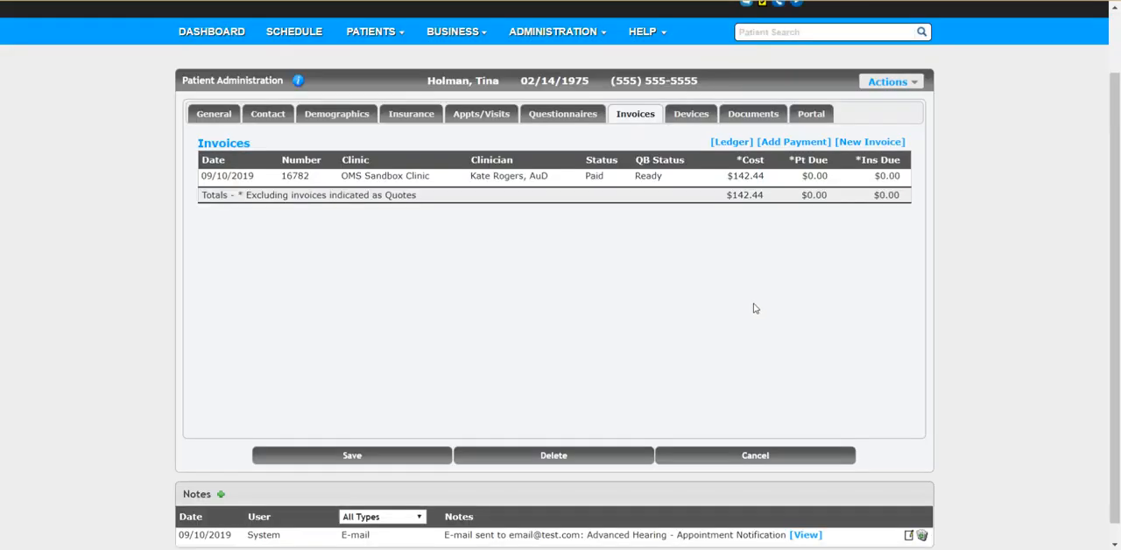
scroll(663, 272, up, 2)
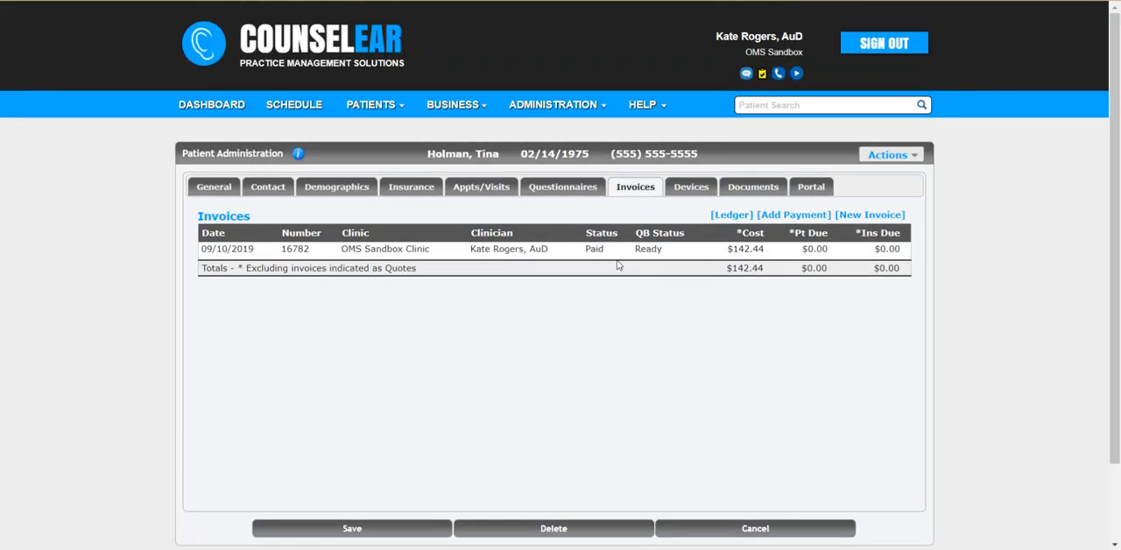